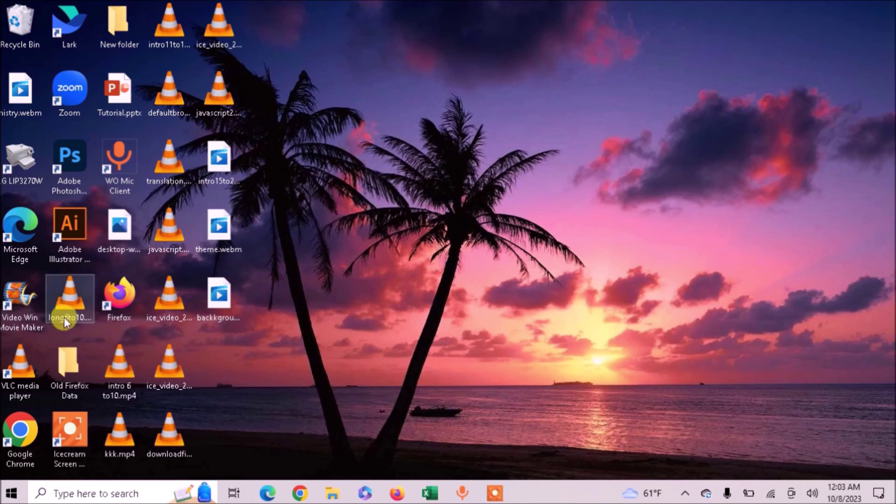
Launch Firefox from its desktop icon and bring up the main menu.
left_click(104, 309)
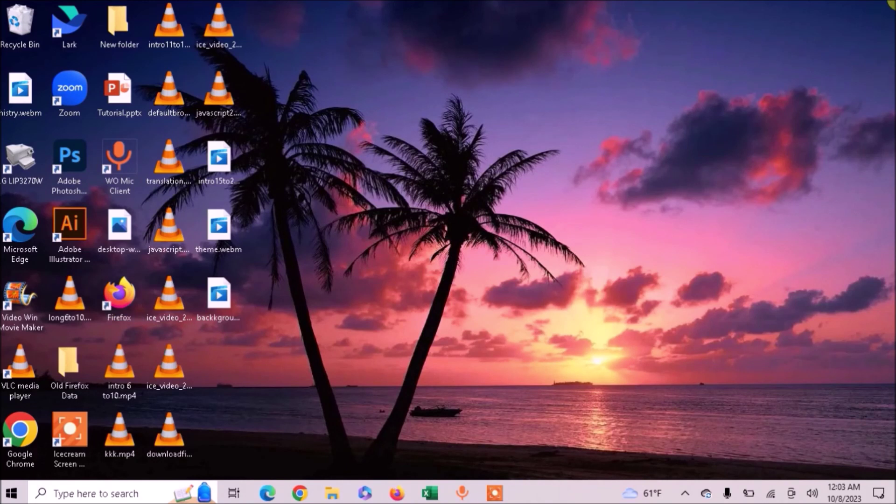
left_click(104, 313)
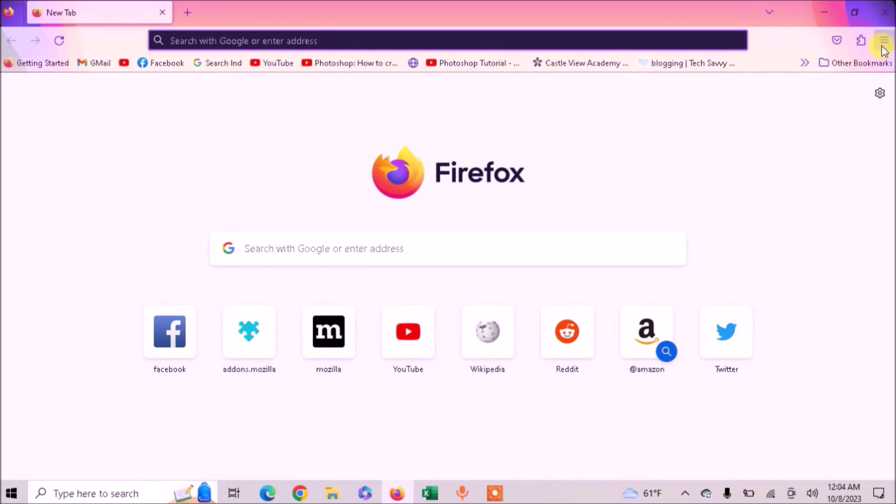
left_click(885, 40)
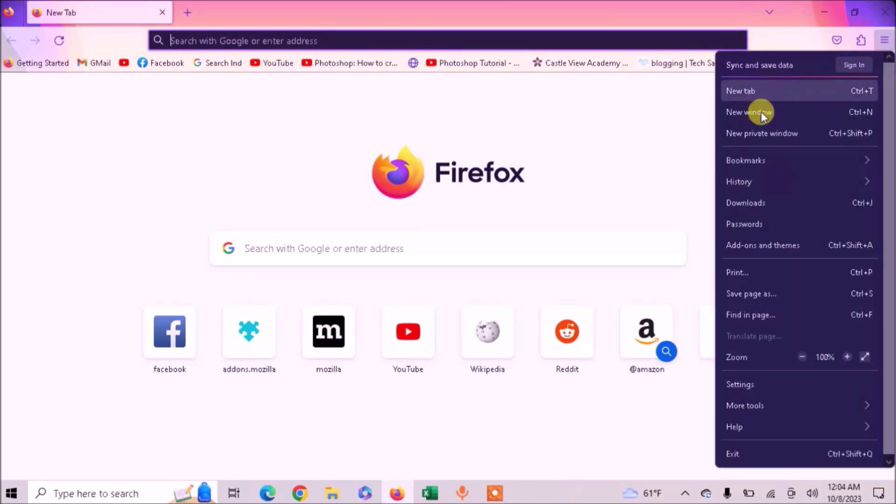
Choose Settings from the Firefox main menu.
left_click(739, 384)
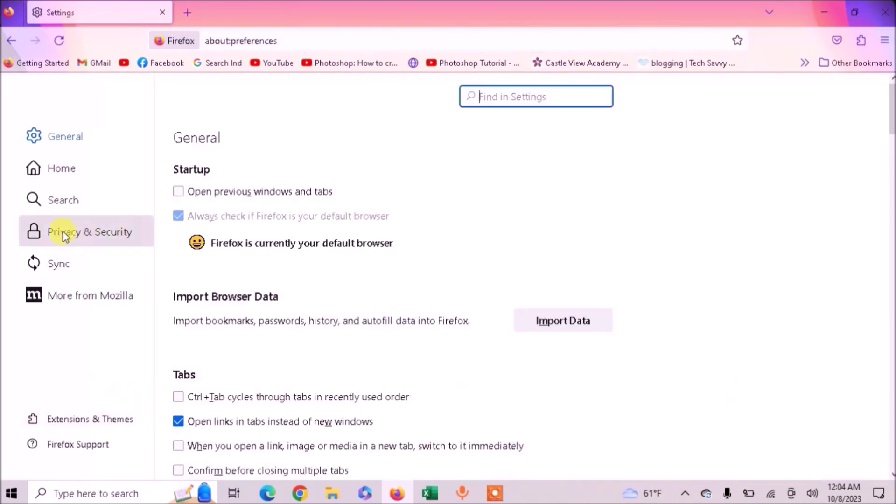
Open Privacy & Security and keep History set to 'Remember history'.
left_click(96, 238)
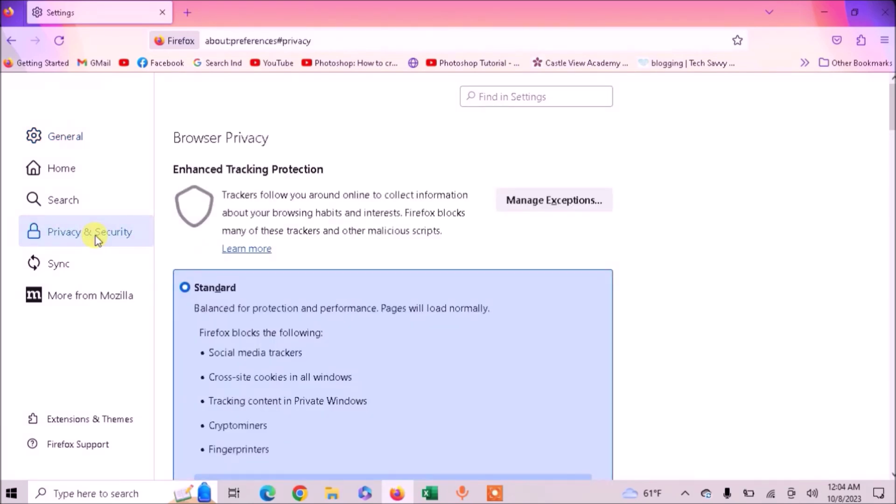
scroll(536, 164, "down", 2)
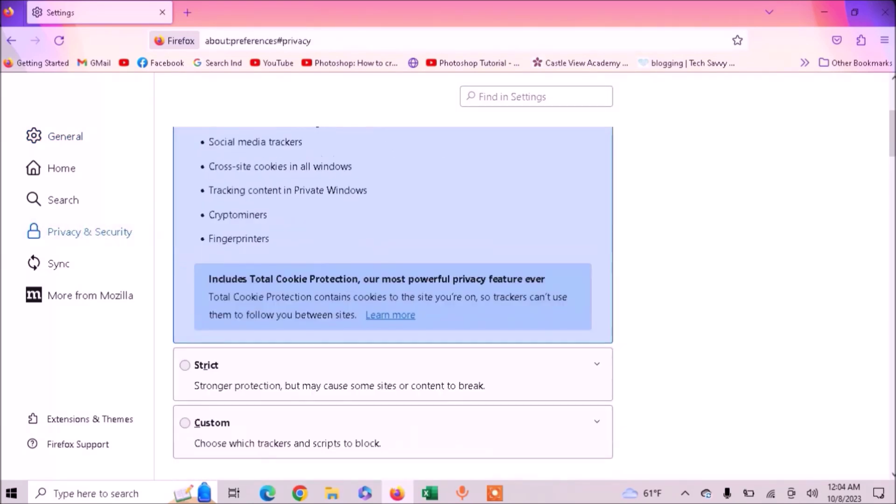
scroll(537, 164, "down", 3)
scroll(537, 164, "down", 3)
scroll(537, 164, "down", 3)
scroll(537, 163, "down", 2)
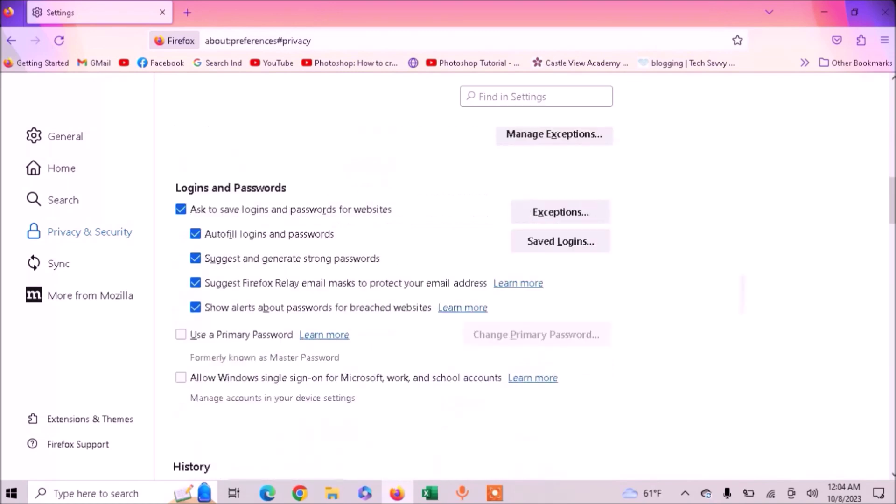
scroll(536, 164, "down", 3)
scroll(536, 164, "down", 1)
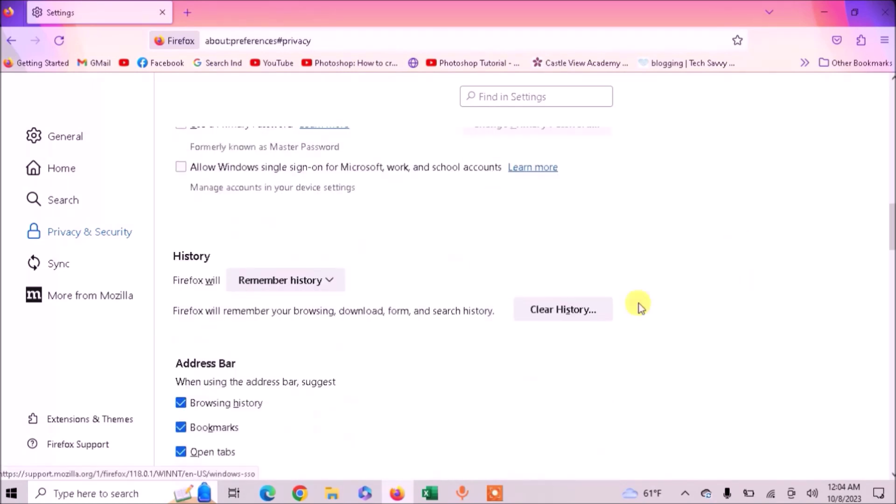
left_click(322, 282)
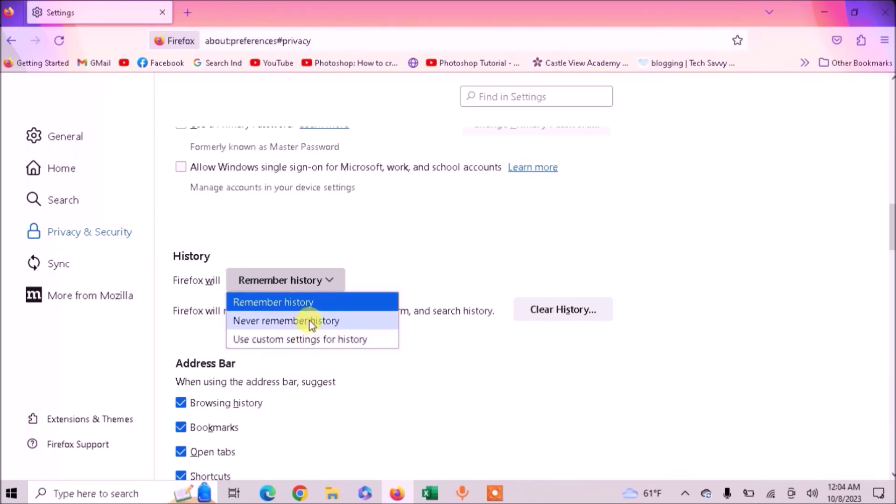
left_click(456, 206)
left_click(334, 279)
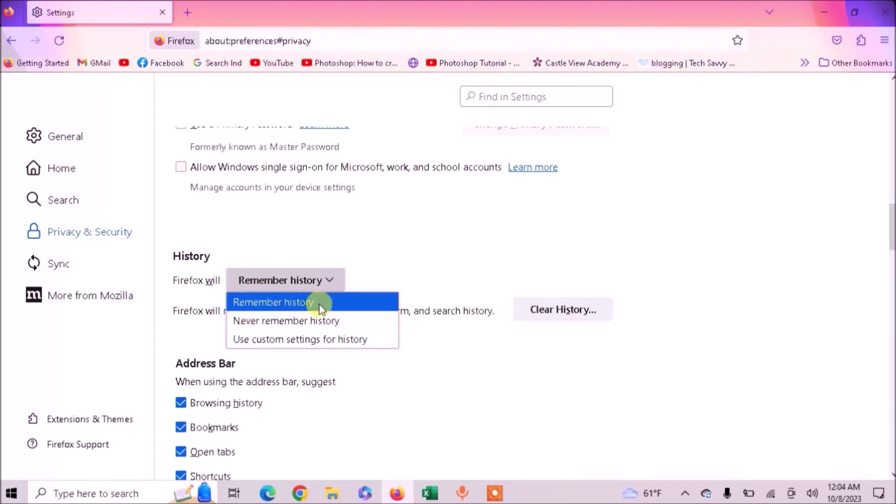
left_click(397, 263)
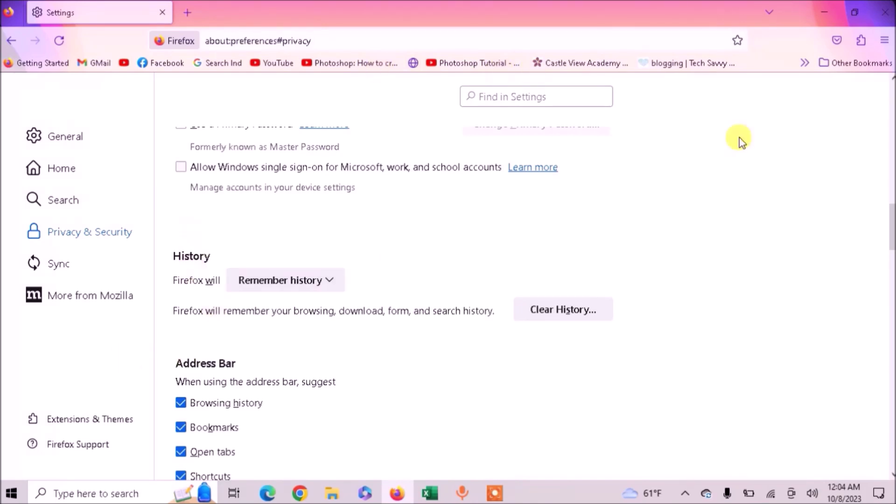
left_click_drag(893, 223, 881, 76)
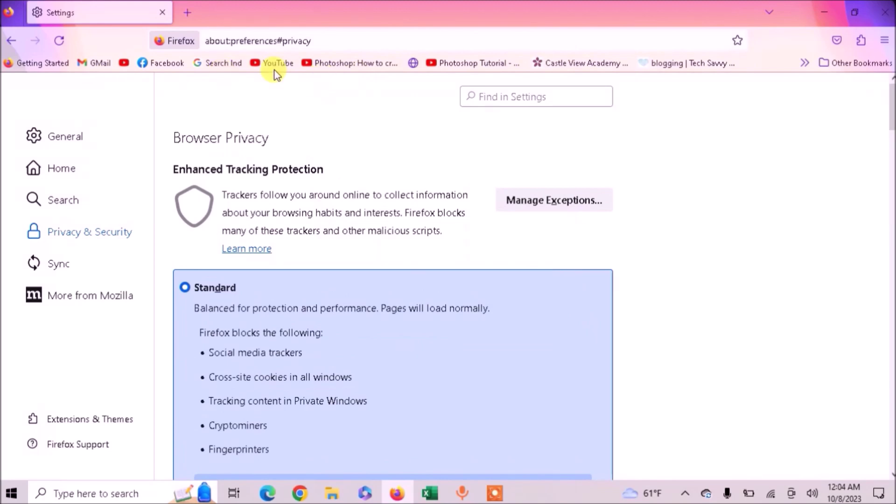
Open Facebook in the first tab, Wikipedia in a second, plus a third new tab.
left_click(289, 39)
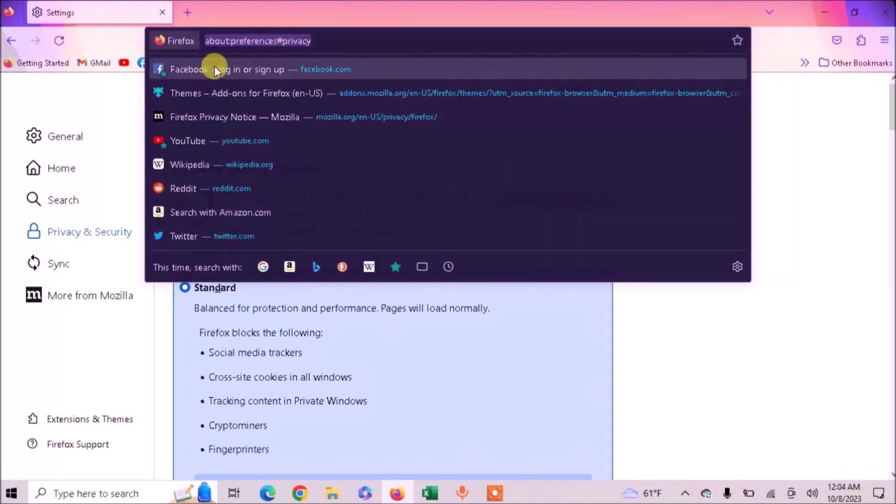
left_click(214, 67)
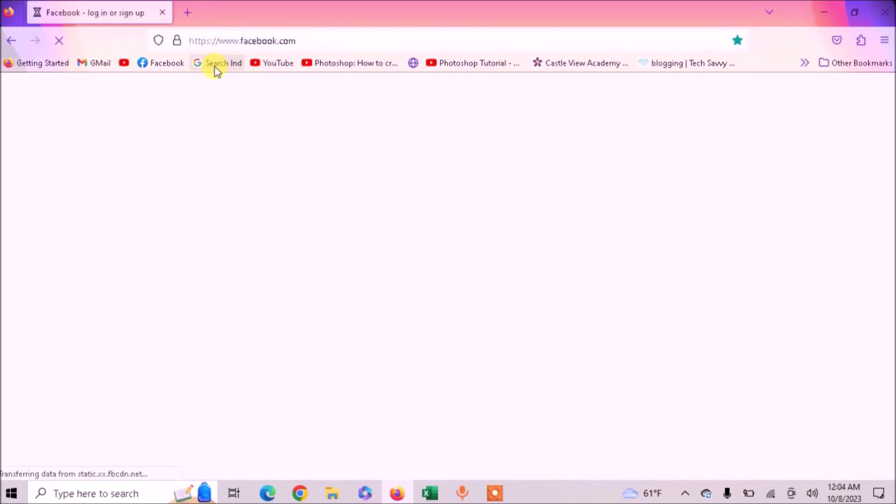
left_click(189, 13)
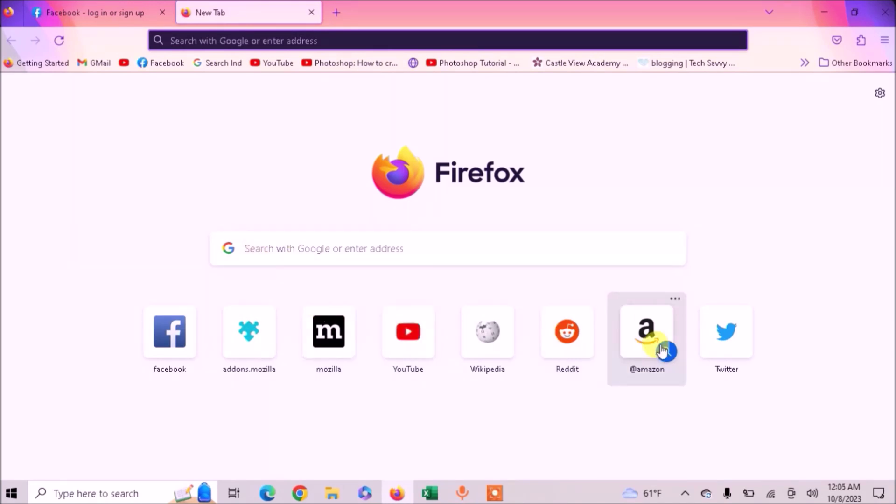
left_click(486, 338)
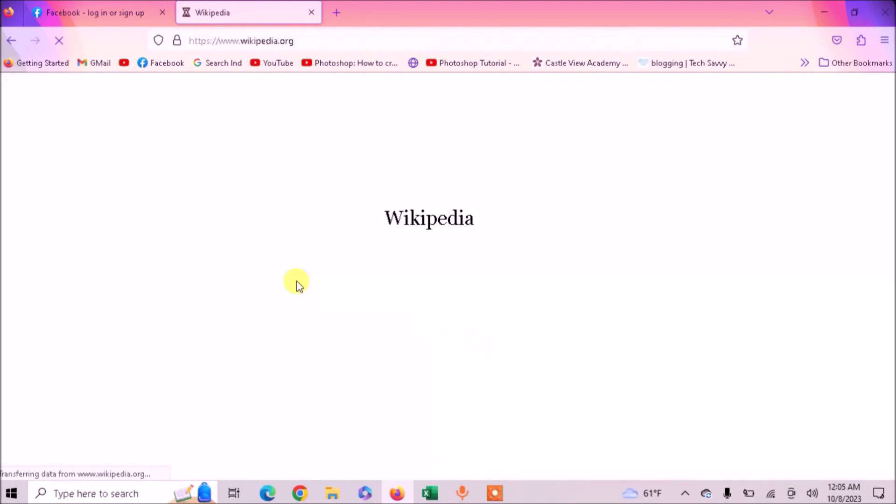
left_click(338, 13)
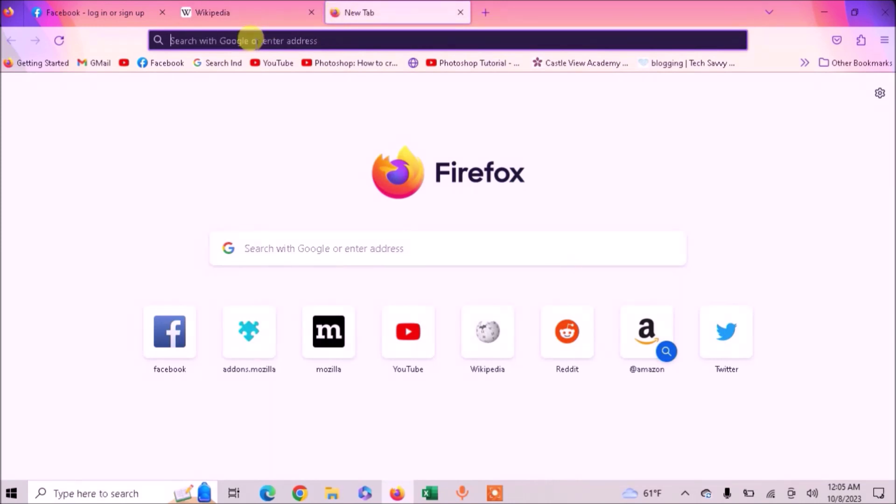
left_click(250, 40)
type("A")
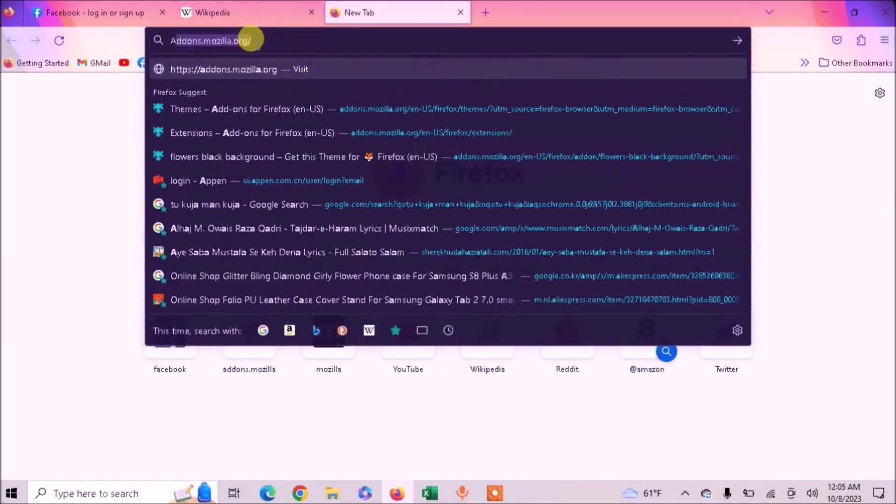
type("BOUT:")
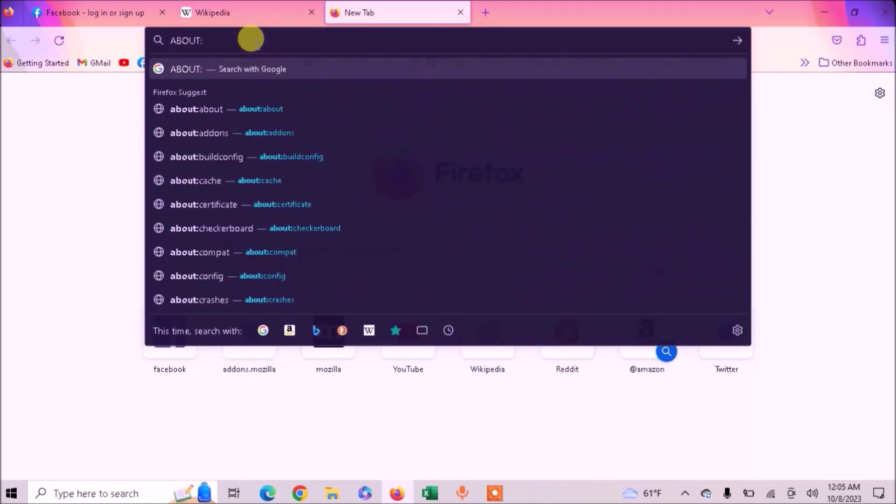
Correct the typed address to about:profiles and load it.
key("BackSpace")
key("BackSpace")
key("BackSpace")
key("BackSpace")
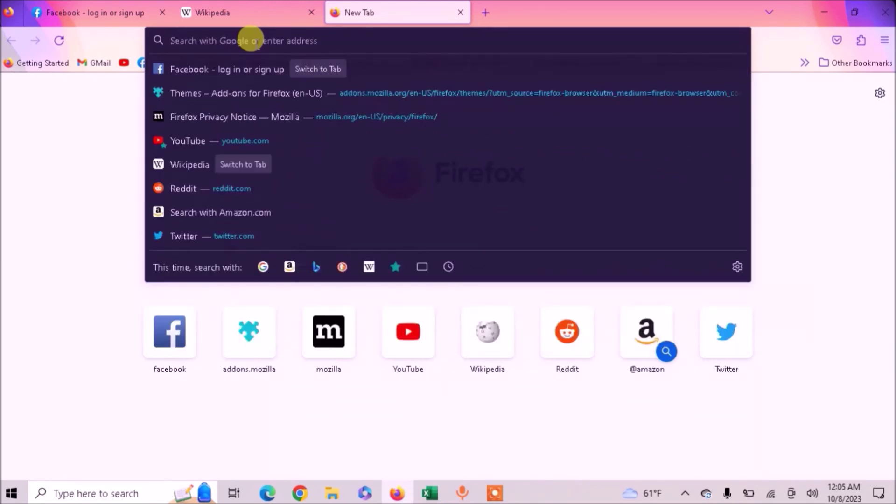
type("about")
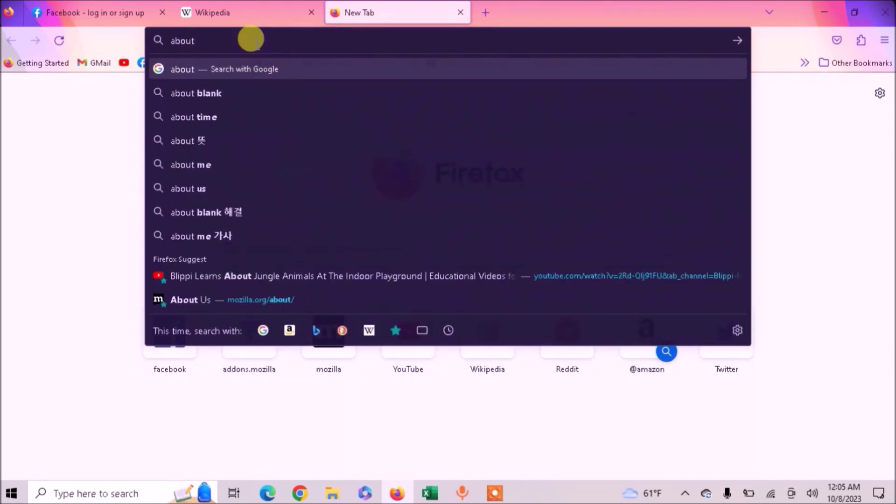
type(":pro")
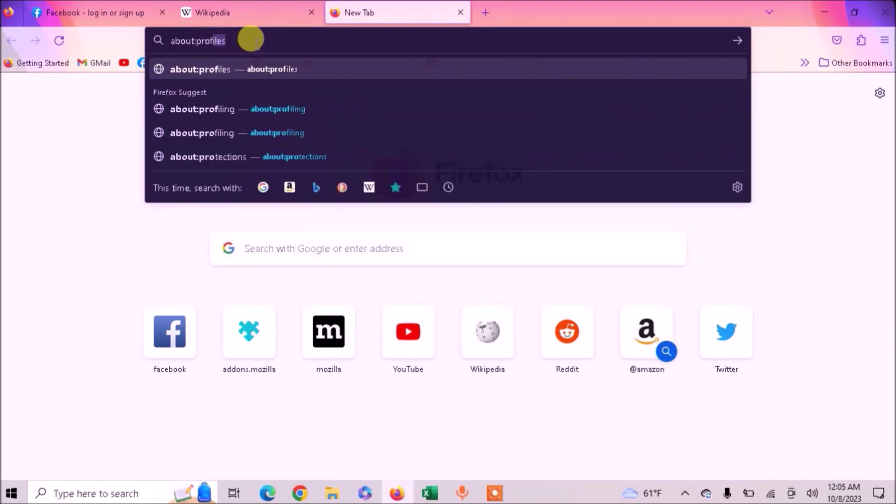
type("files")
key("Return")
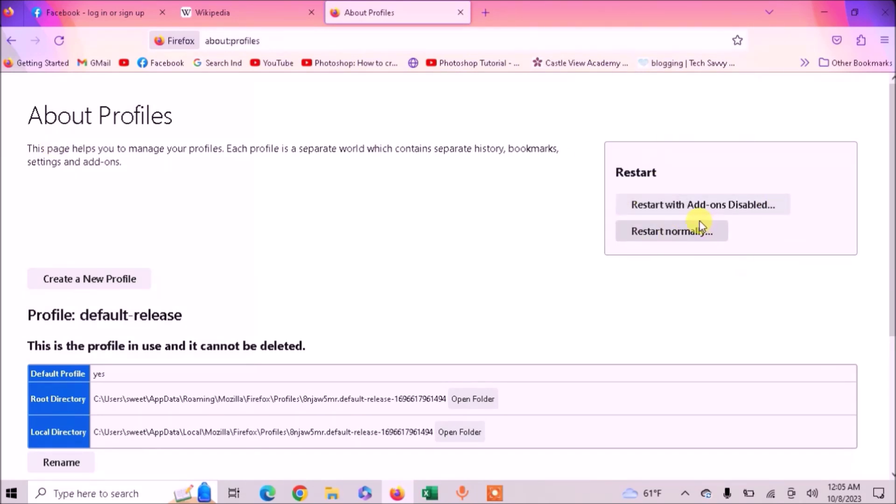
Use 'Restart normally...', then check the restored Facebook and Wikipedia tabs.
left_click(675, 237)
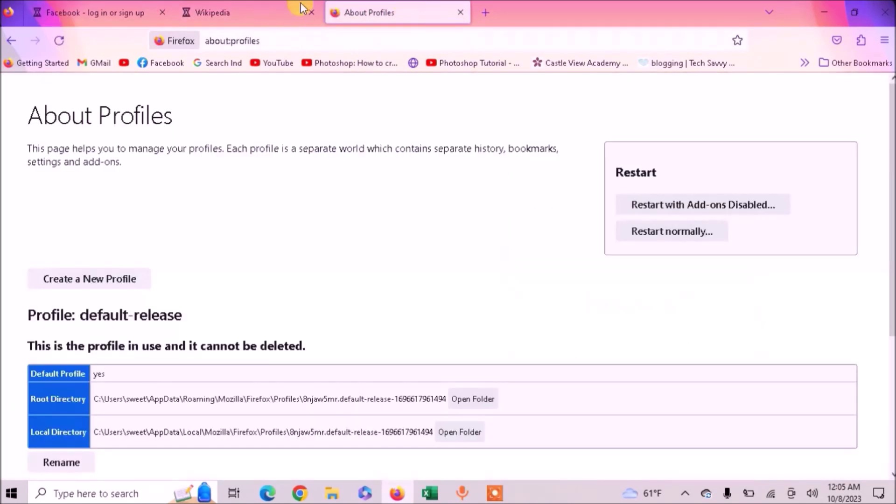
left_click(252, 7)
left_click(114, 10)
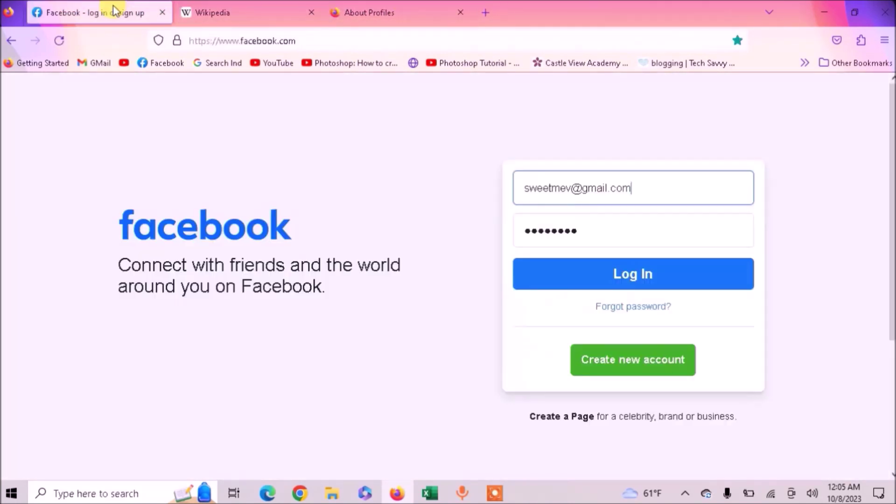
left_click(251, 5)
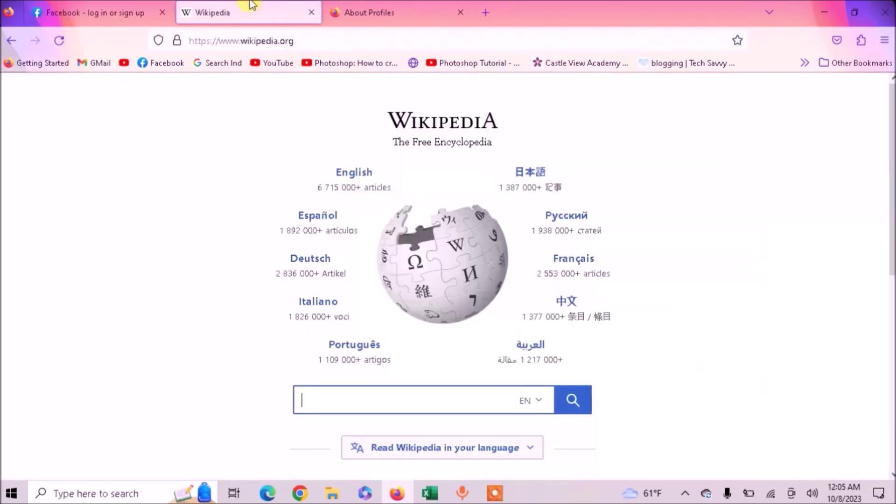